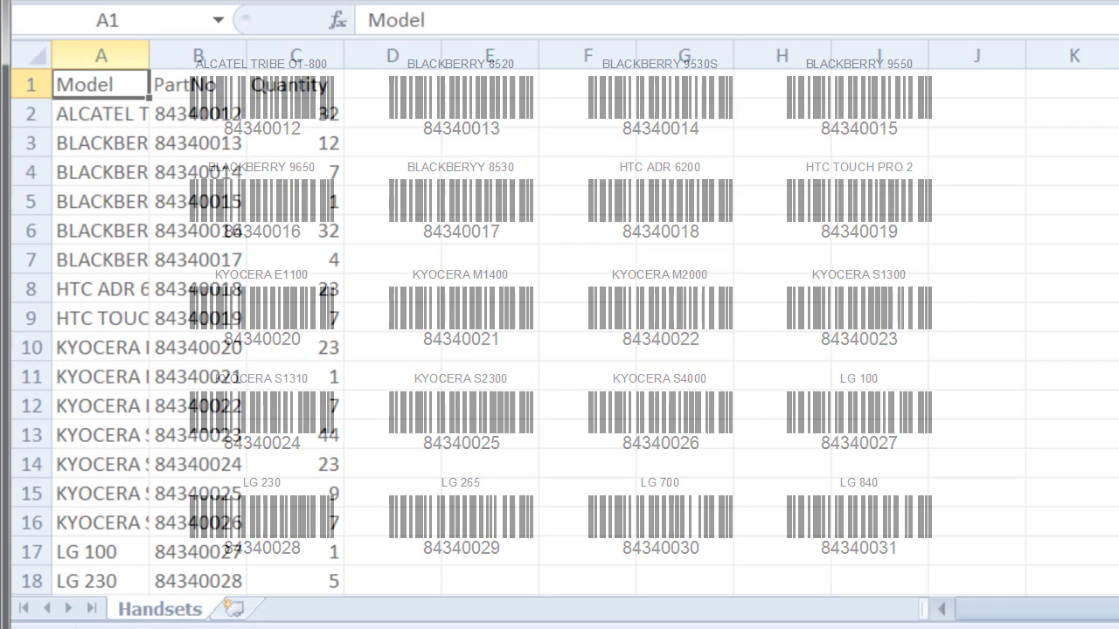
# Widen Excel columns A to C to about 221 pixels and check the PartNo and Quantity headers
pyautogui.click(112, 48)
pyautogui.moveTo(112, 49); pyautogui.dragTo(420, 61)
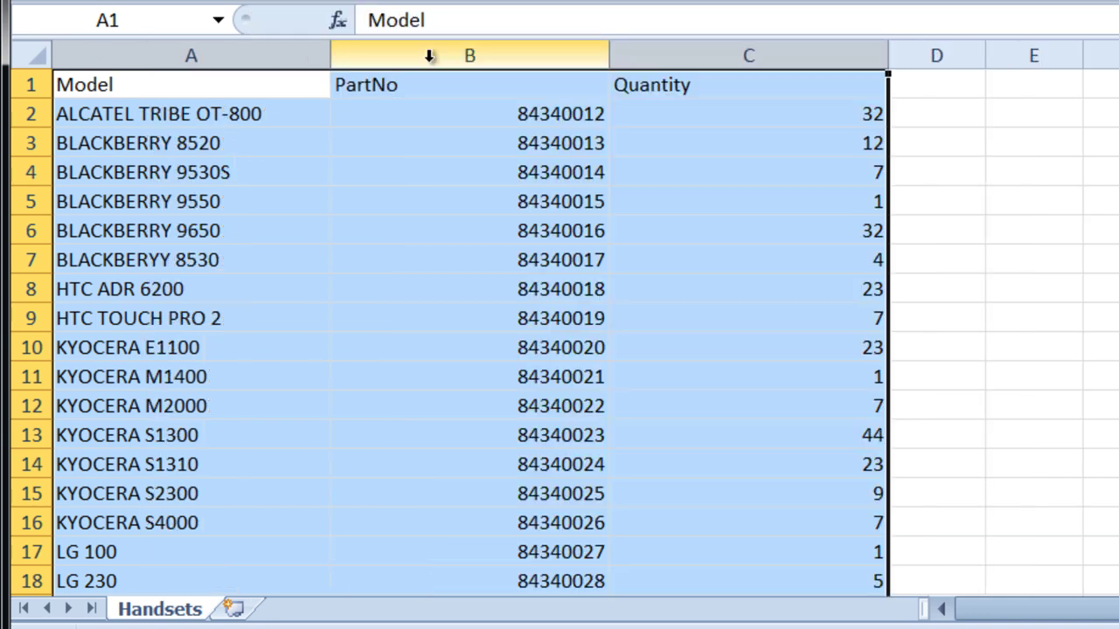
pyautogui.click(183, 92)
pyautogui.click(358, 89)
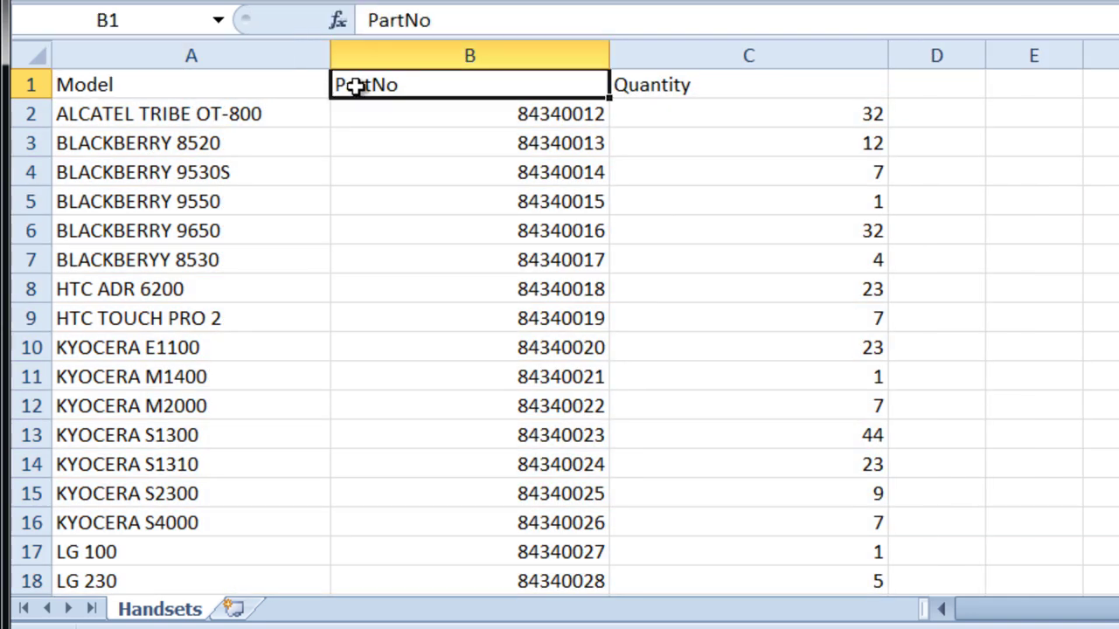
pyautogui.click(709, 92)
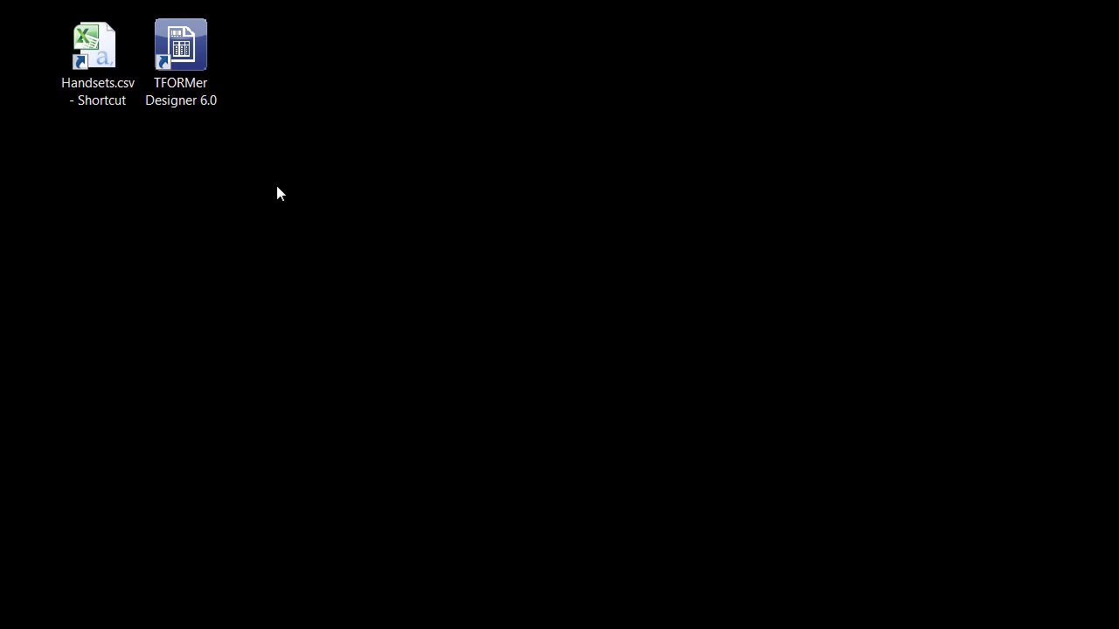
# Launch TFORMer Designer and start a new custom label for a normal printer
pyautogui.doubleClick(184, 109)
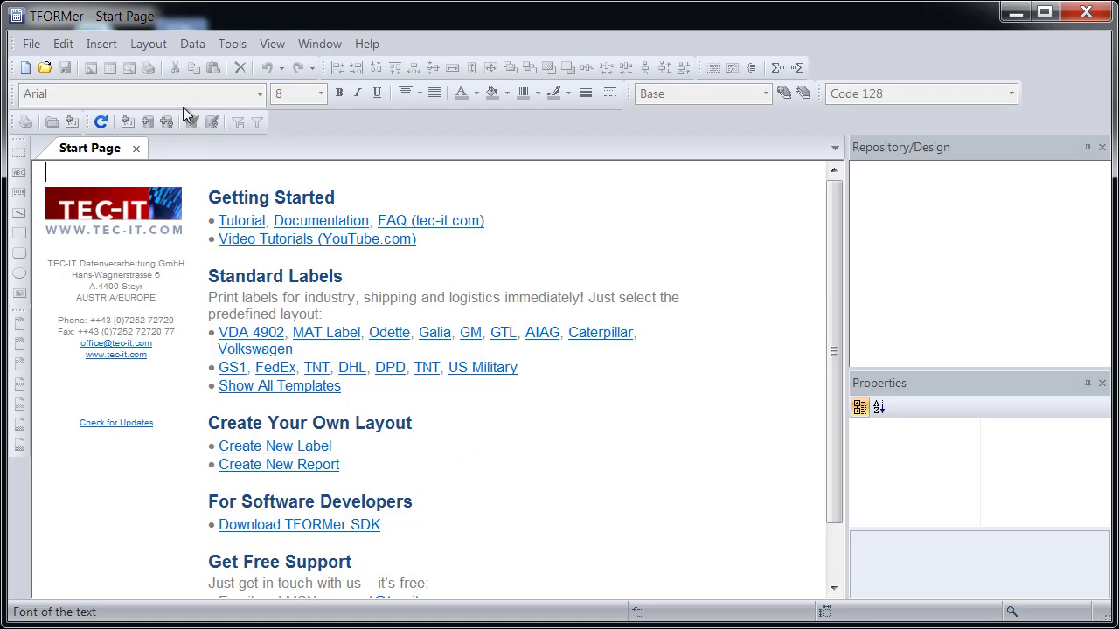
pyautogui.click(238, 449)
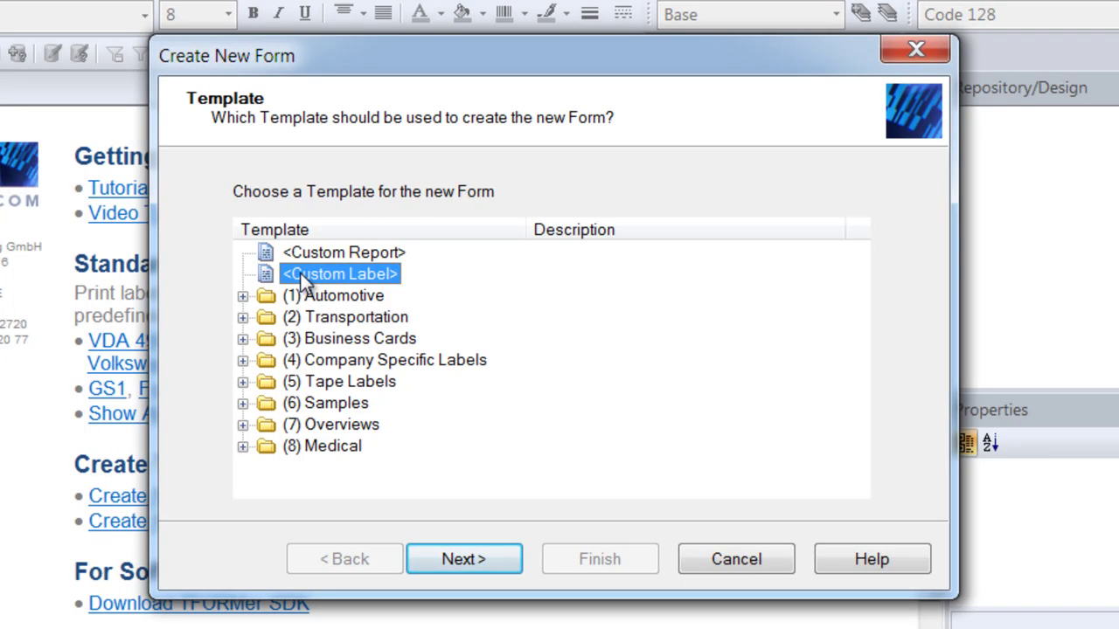
pyautogui.click(428, 554)
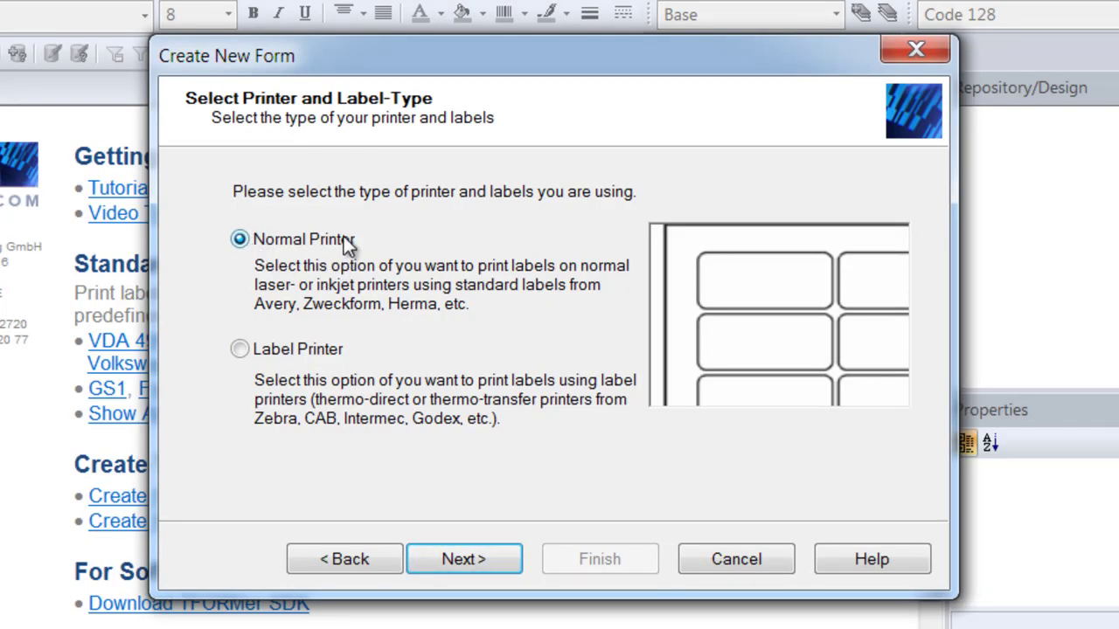
pyautogui.click(502, 562)
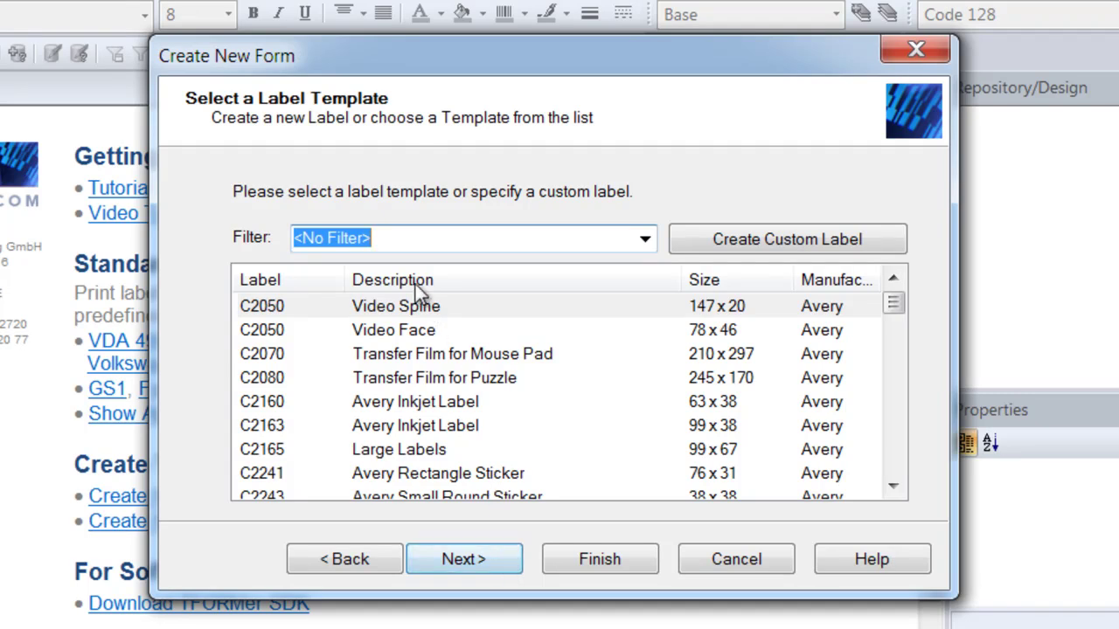
# Filter the templates to 6038 and create the label from that 45 x 21 template
pyautogui.click(416, 241)
pyautogui.moveTo(415, 242); pyautogui.dragTo(257, 230)
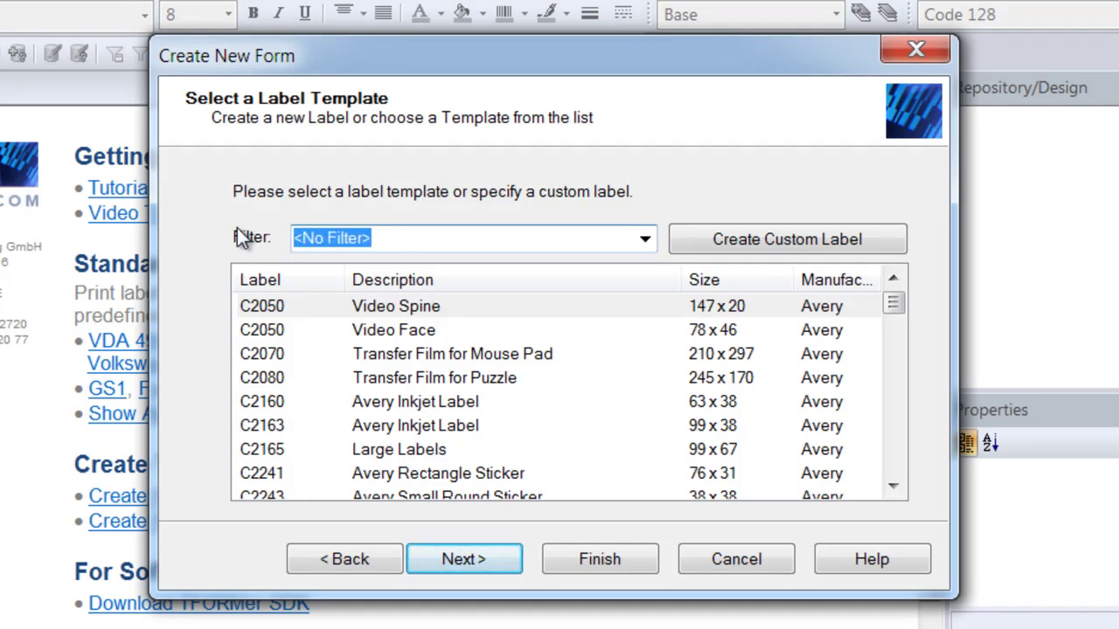
pyautogui.write('60')
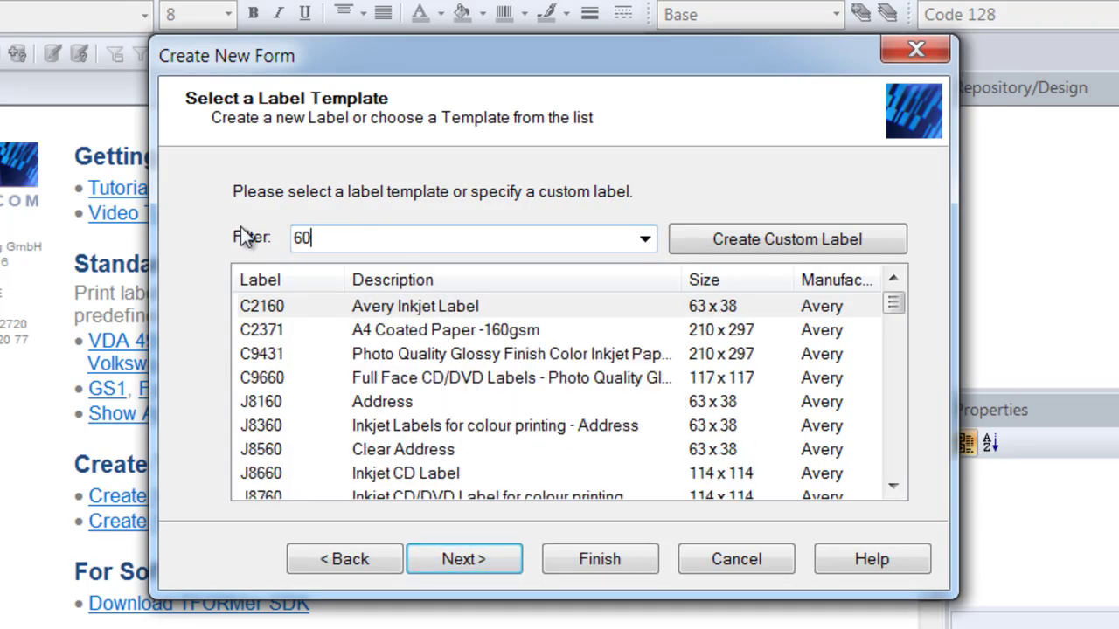
pyautogui.write('38')
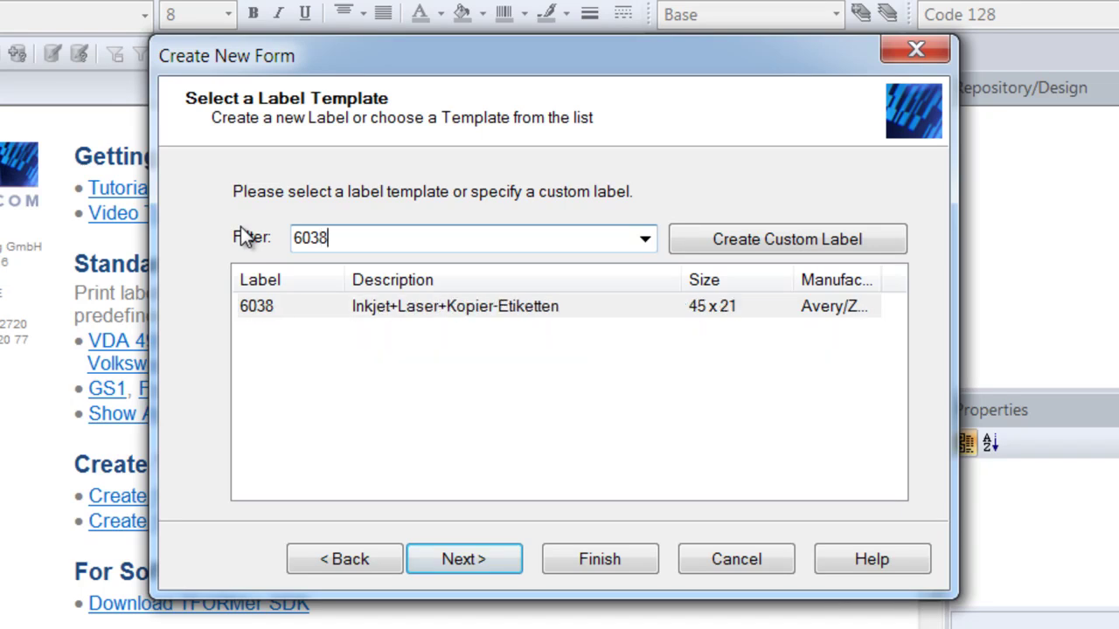
pyautogui.click(269, 306)
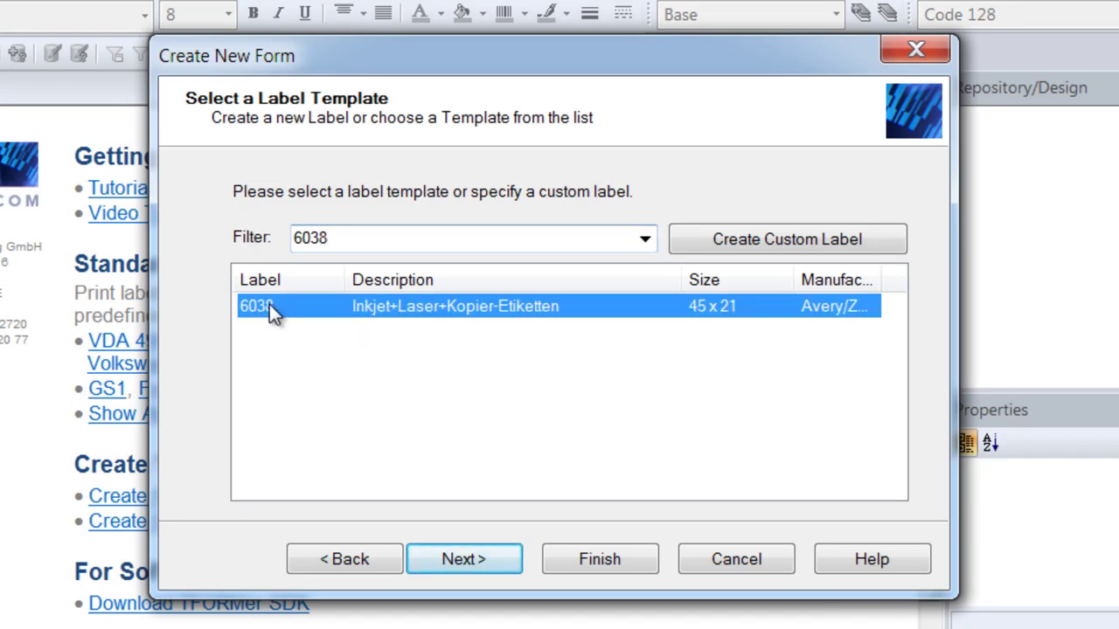
pyautogui.click(561, 552)
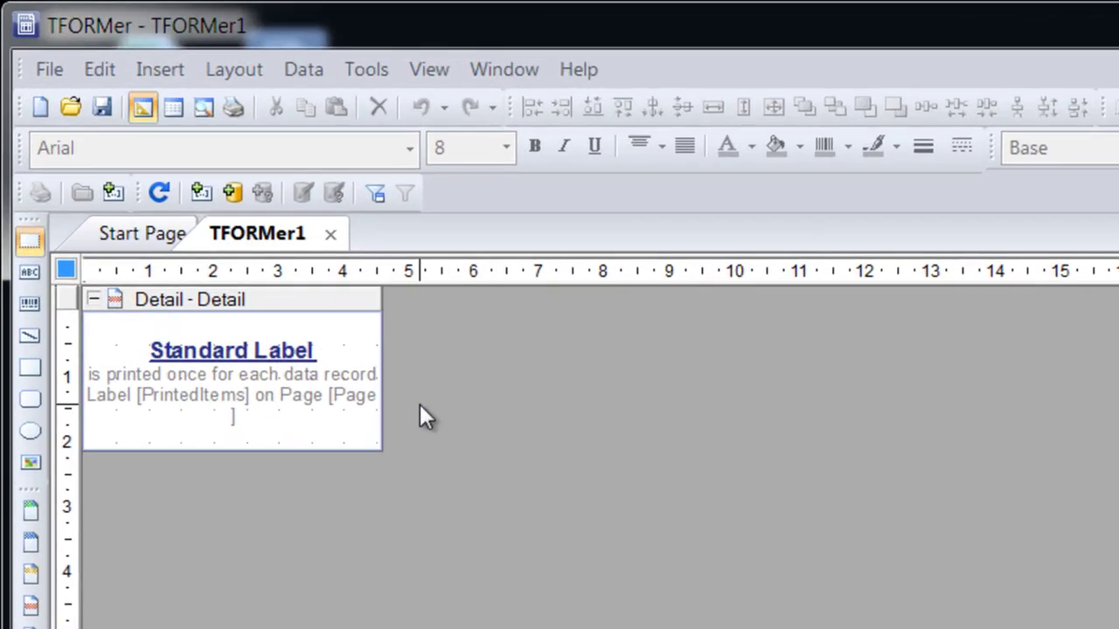
# Delete the Standard Label placeholder text from the Detail band and zoom the canvas in
pyautogui.click(112, 225)
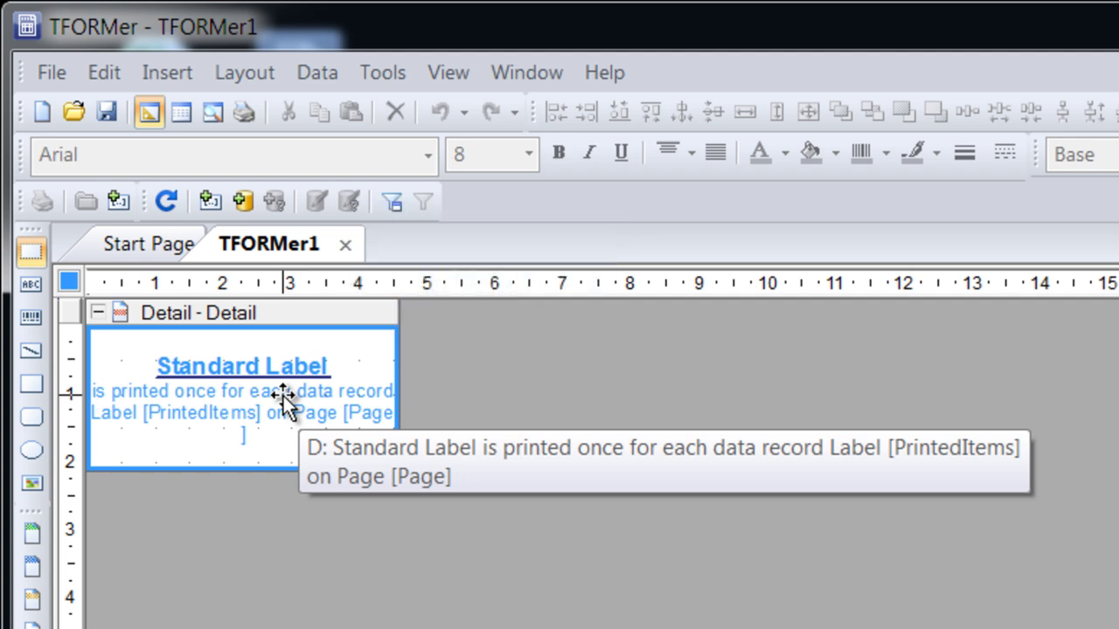
pyautogui.rightClick(284, 399)
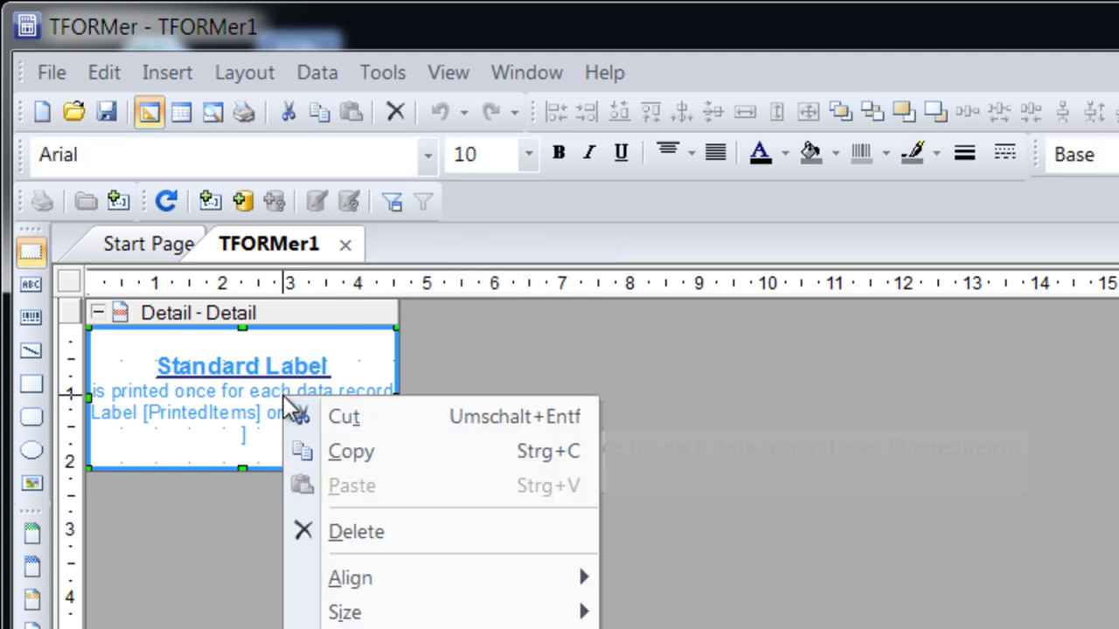
pyautogui.click(345, 532)
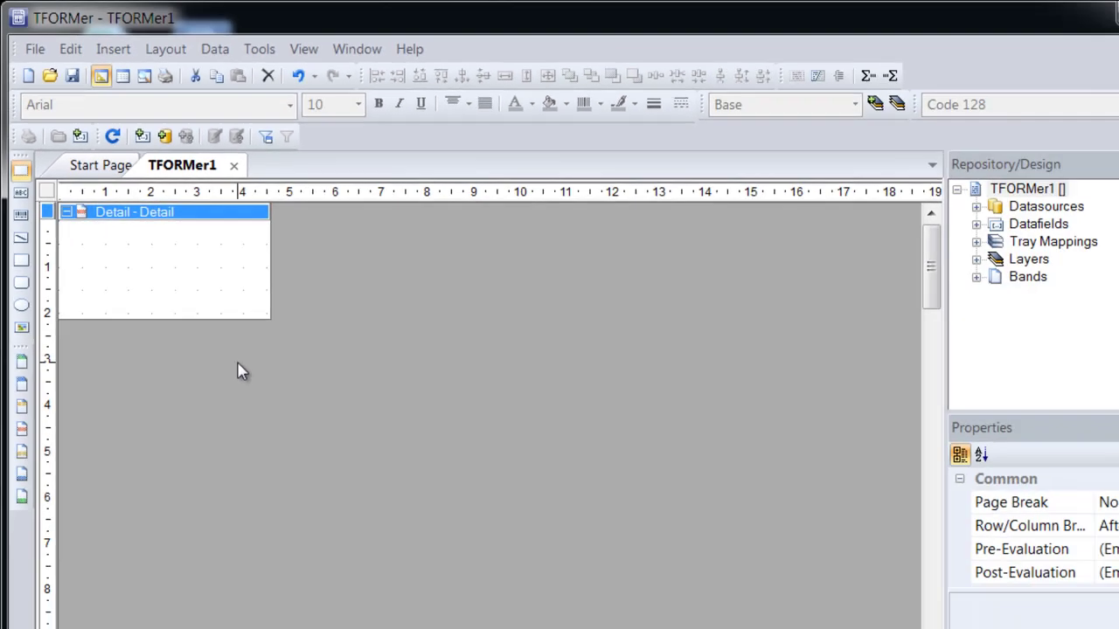
pyautogui.scroll(3, 213, 333)
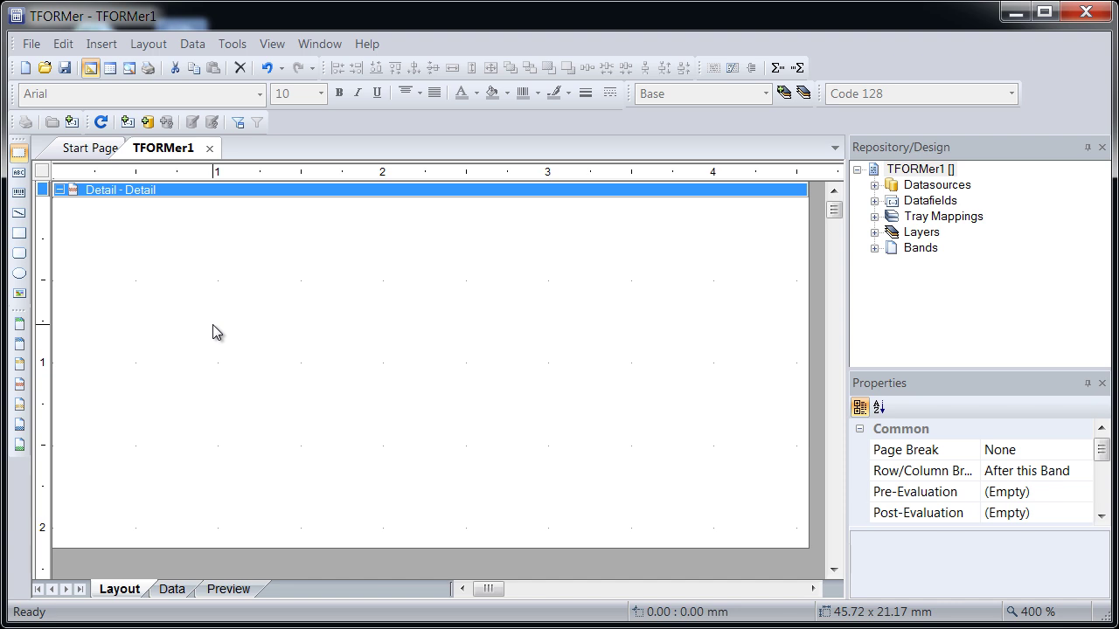
# Add a flat-file datasource from Handsets.csv, binding Model, PartNo and Quantity datafields
pyautogui.click(145, 121)
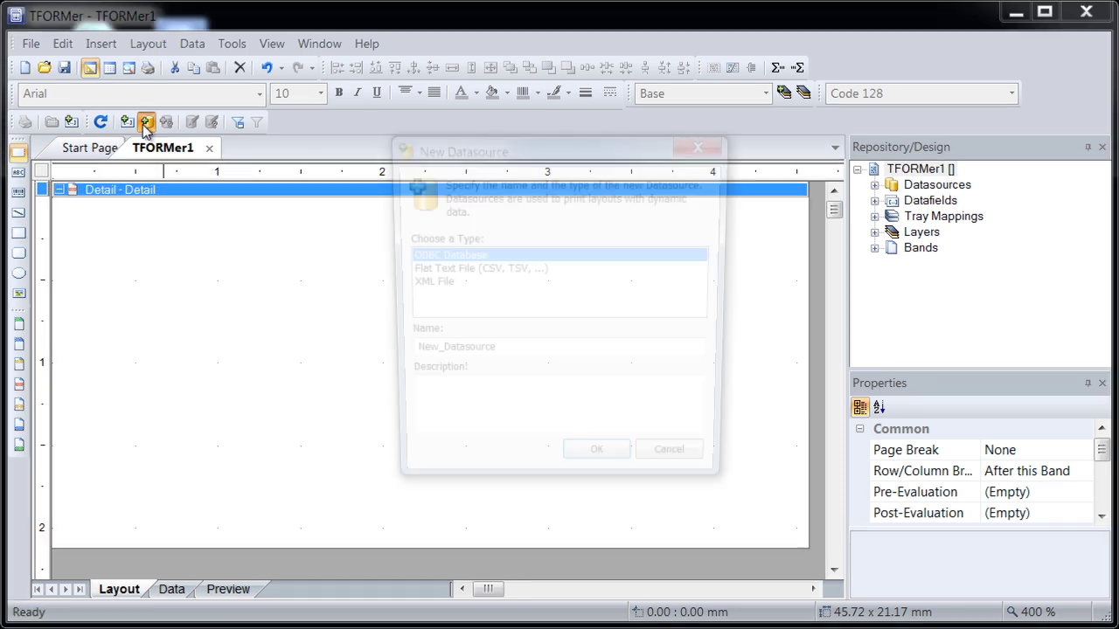
pyautogui.click(455, 270)
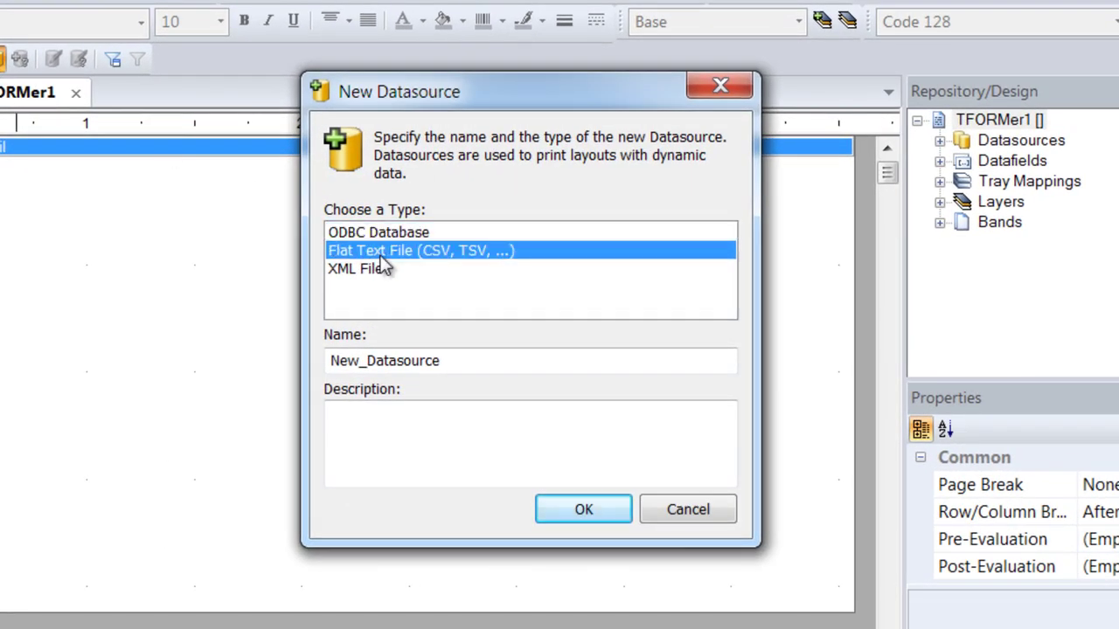
pyautogui.click(612, 514)
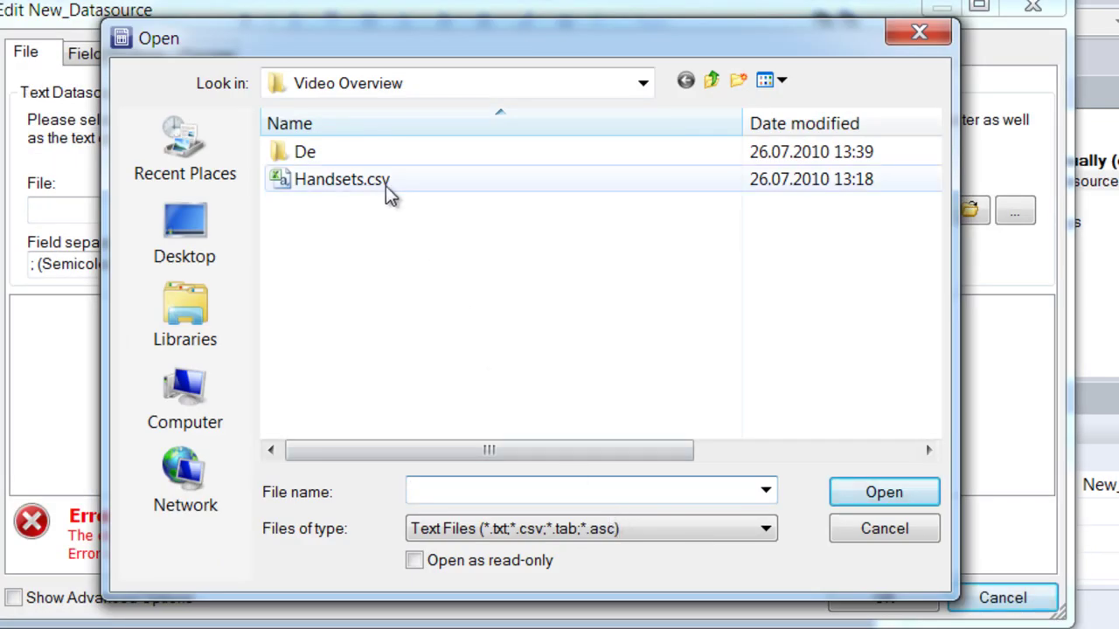
pyautogui.click(384, 183)
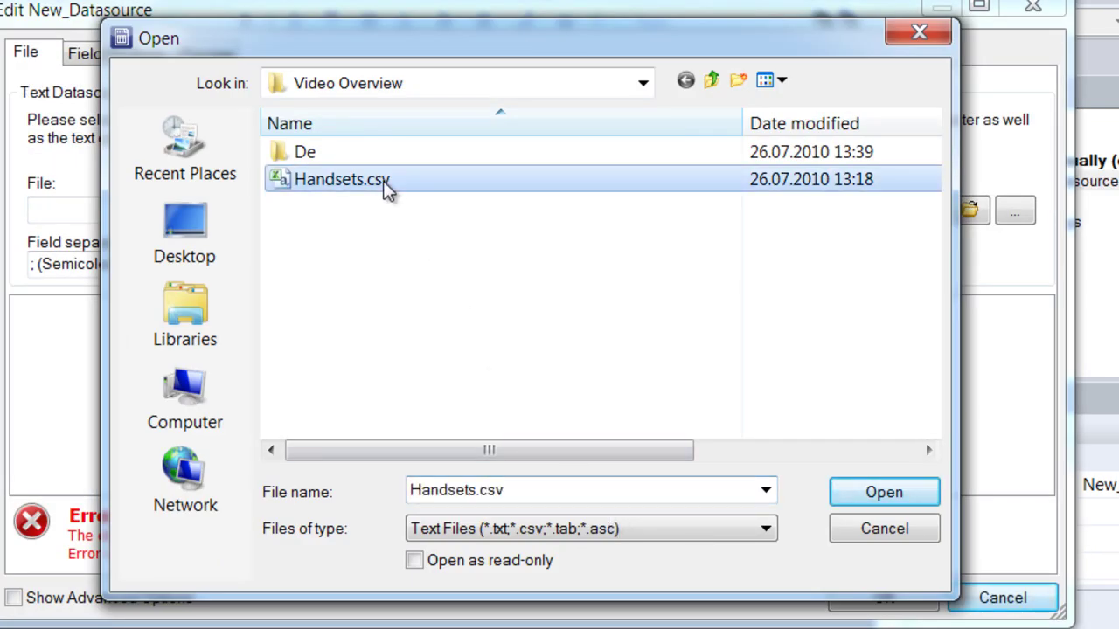
pyautogui.click(885, 492)
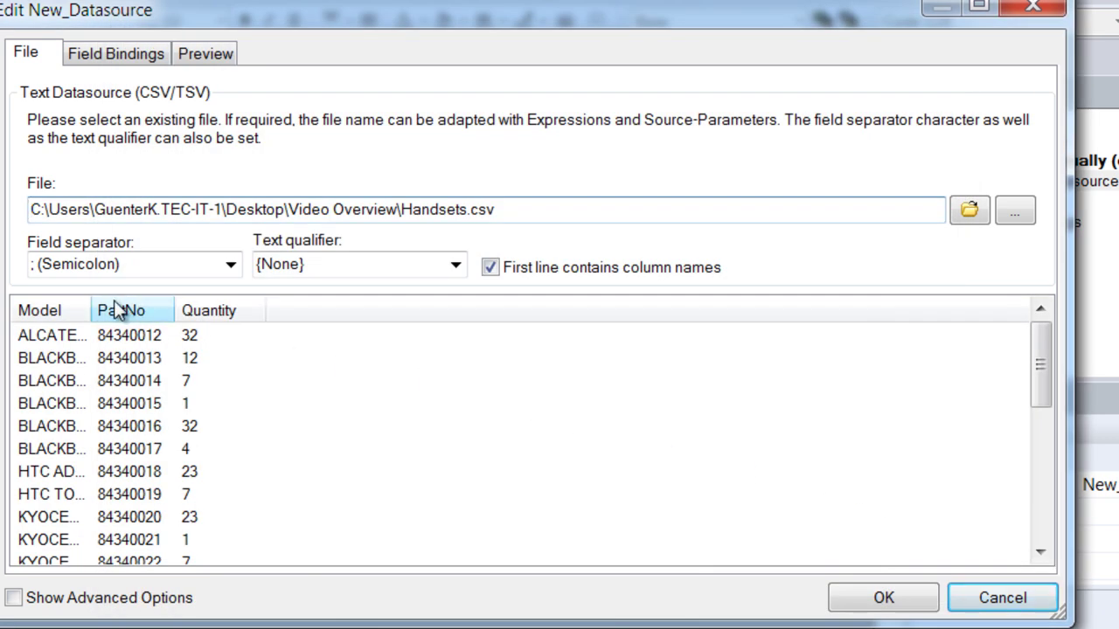
pyautogui.moveTo(89, 306); pyautogui.dragTo(242, 306)
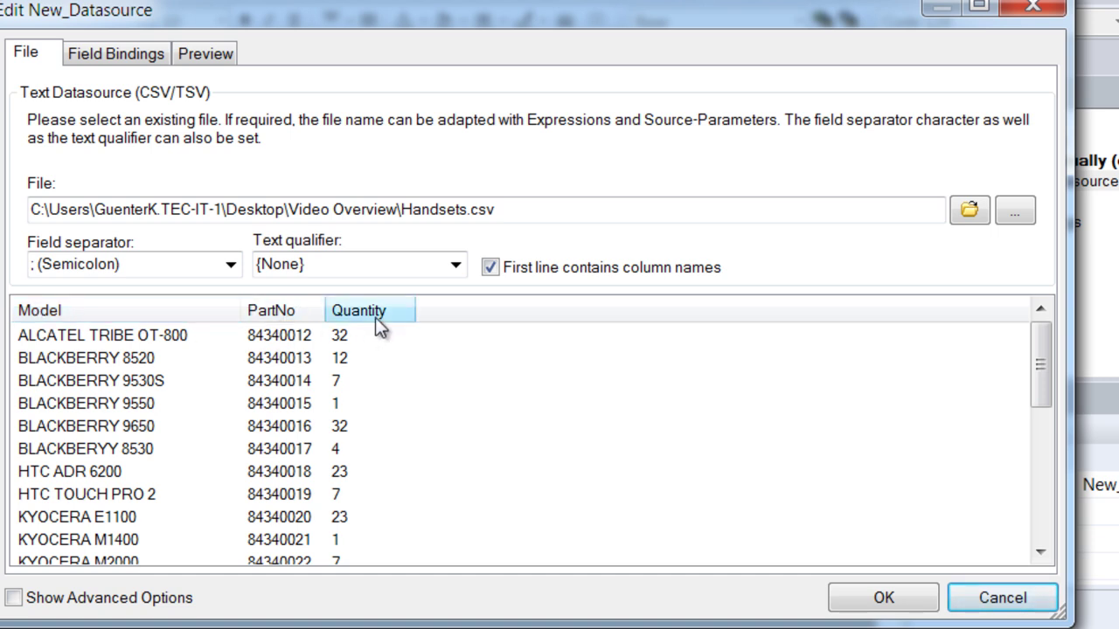
pyautogui.click(865, 603)
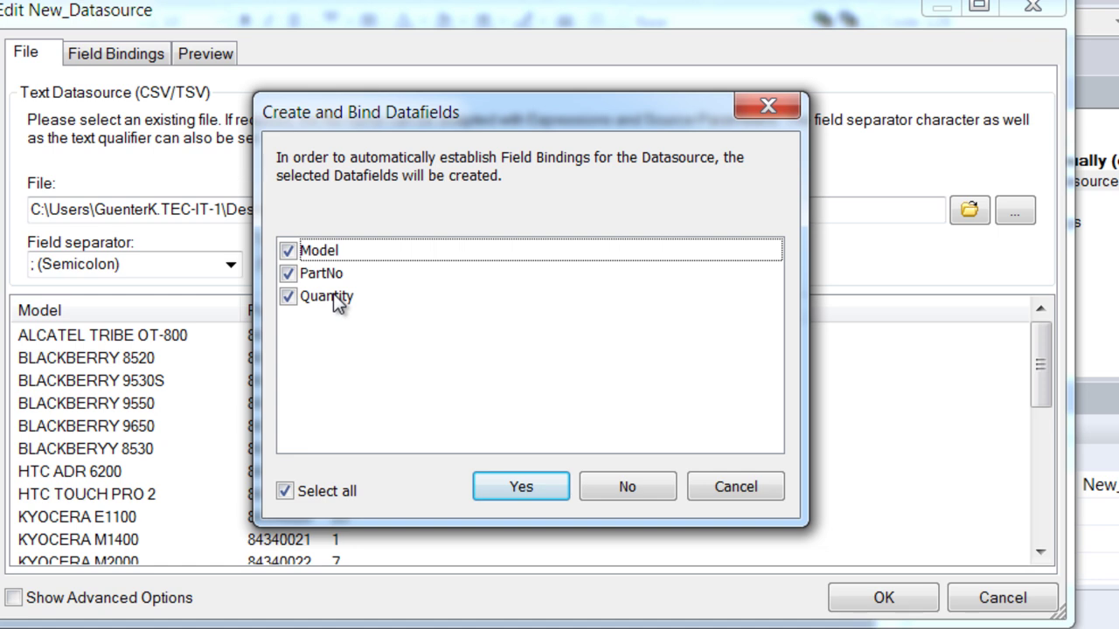
pyautogui.click(494, 486)
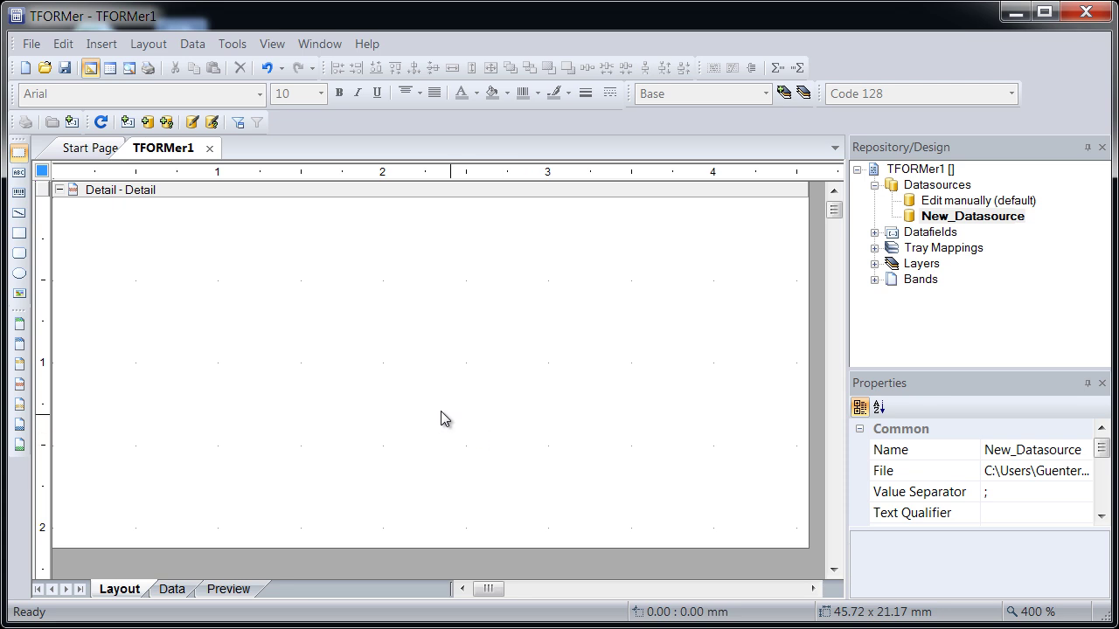
# Draw a text field across the top of the Detail band showing the Model datafield
pyautogui.click(18, 172)
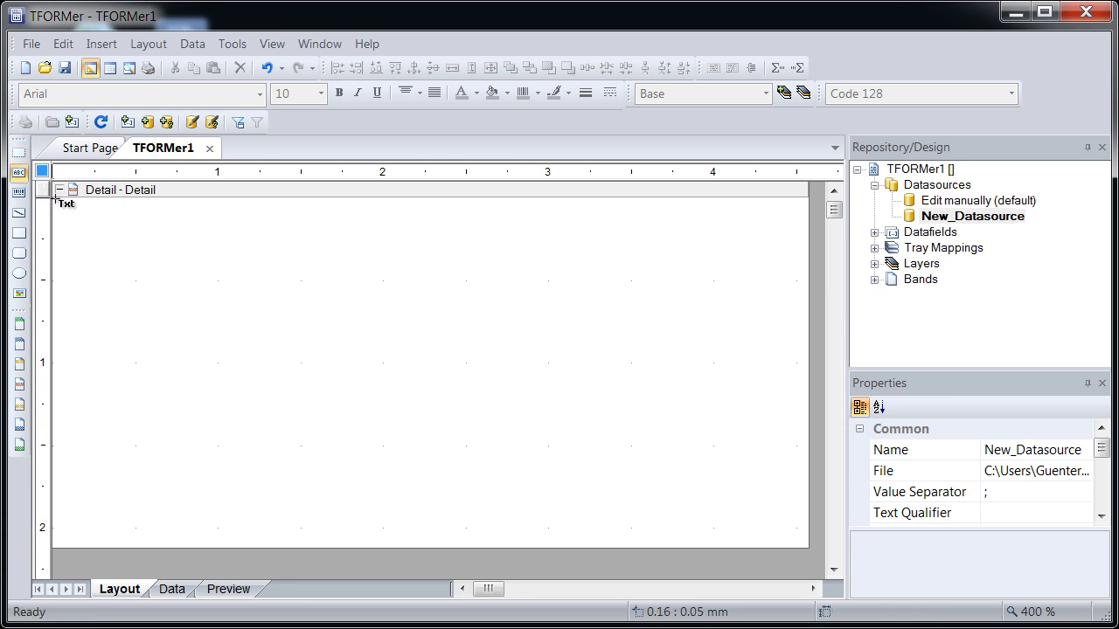
pyautogui.moveTo(55, 204); pyautogui.dragTo(704, 282)
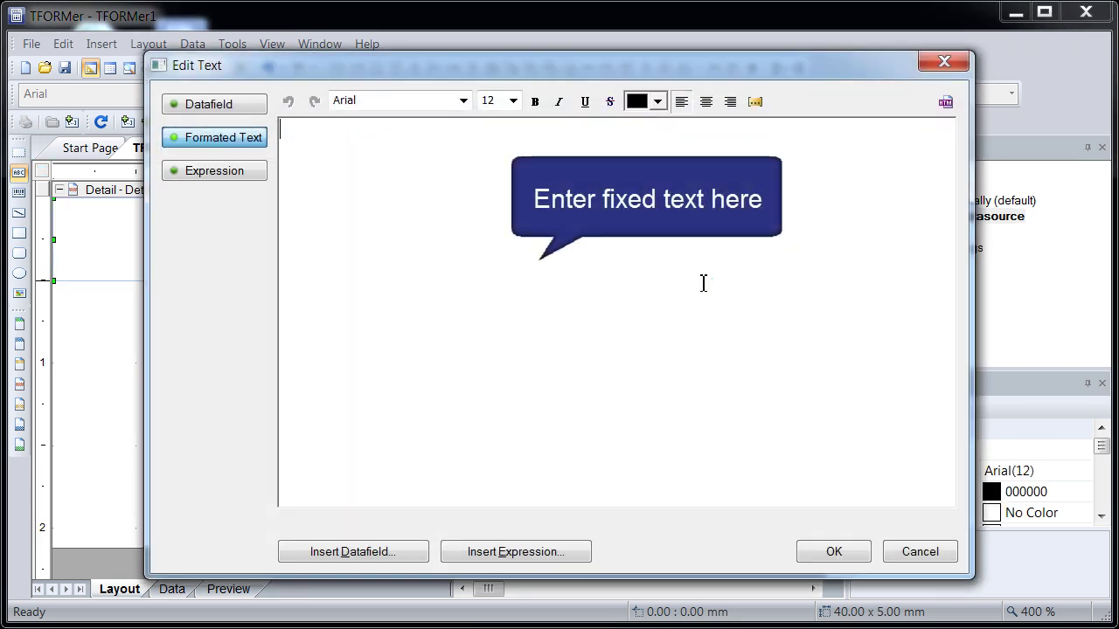
pyautogui.click(248, 111)
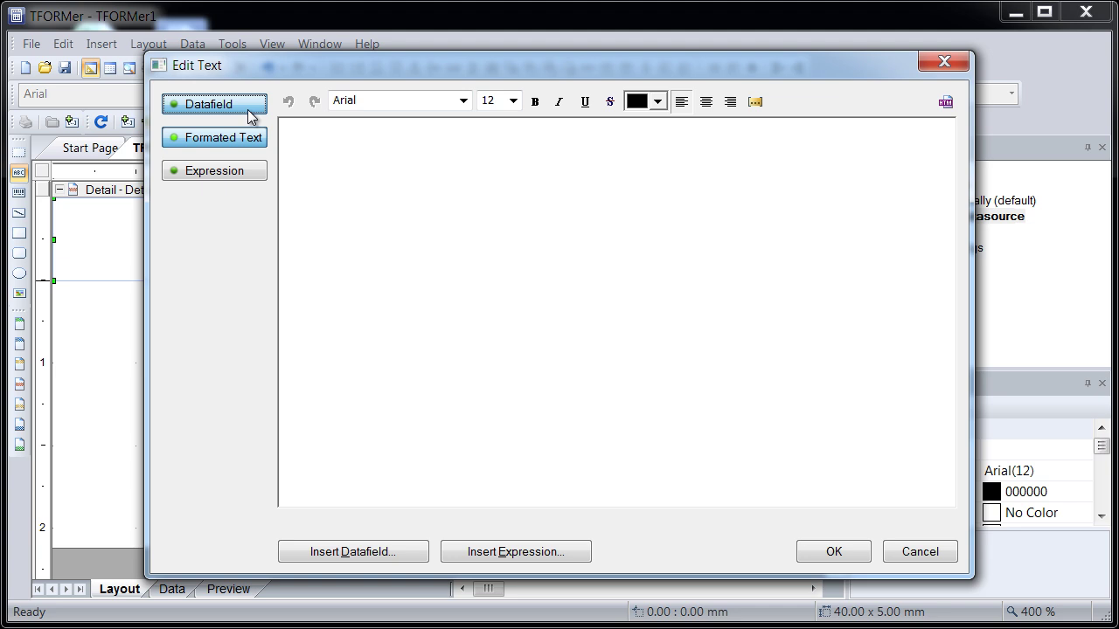
pyautogui.click(248, 116)
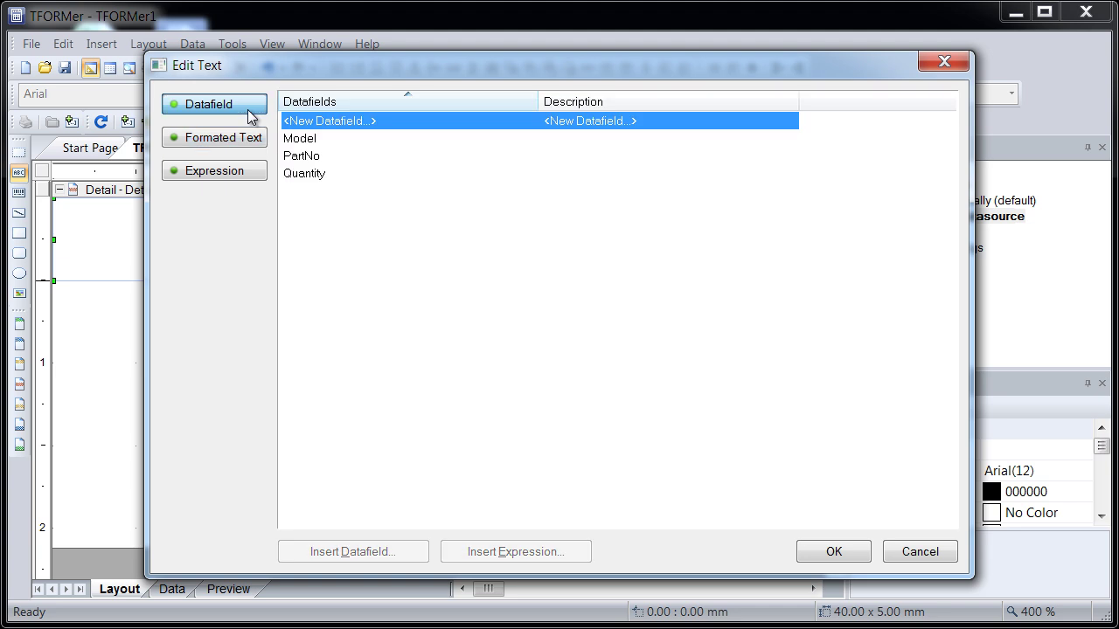
pyautogui.click(319, 140)
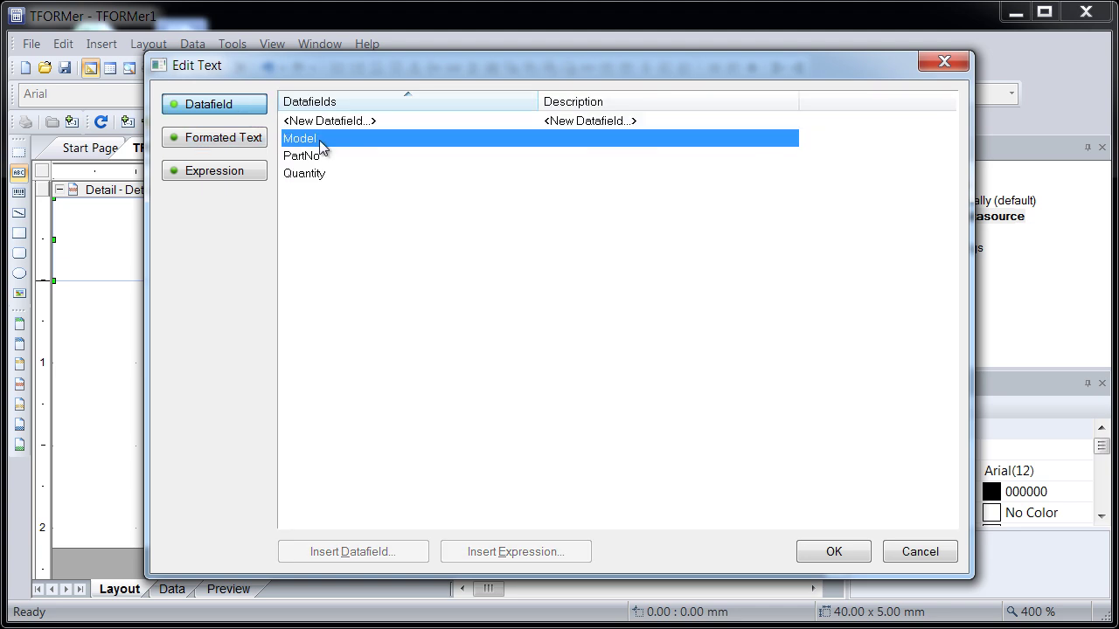
pyautogui.click(818, 549)
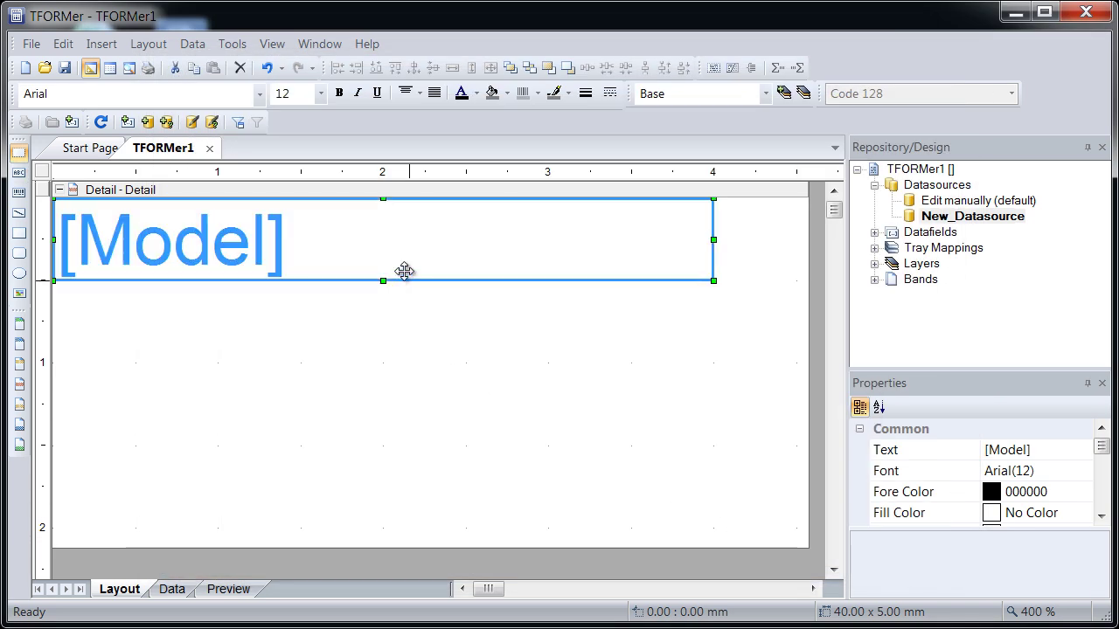
# Set the Model text to font size 8 with top-centre alignment
pyautogui.click(321, 95)
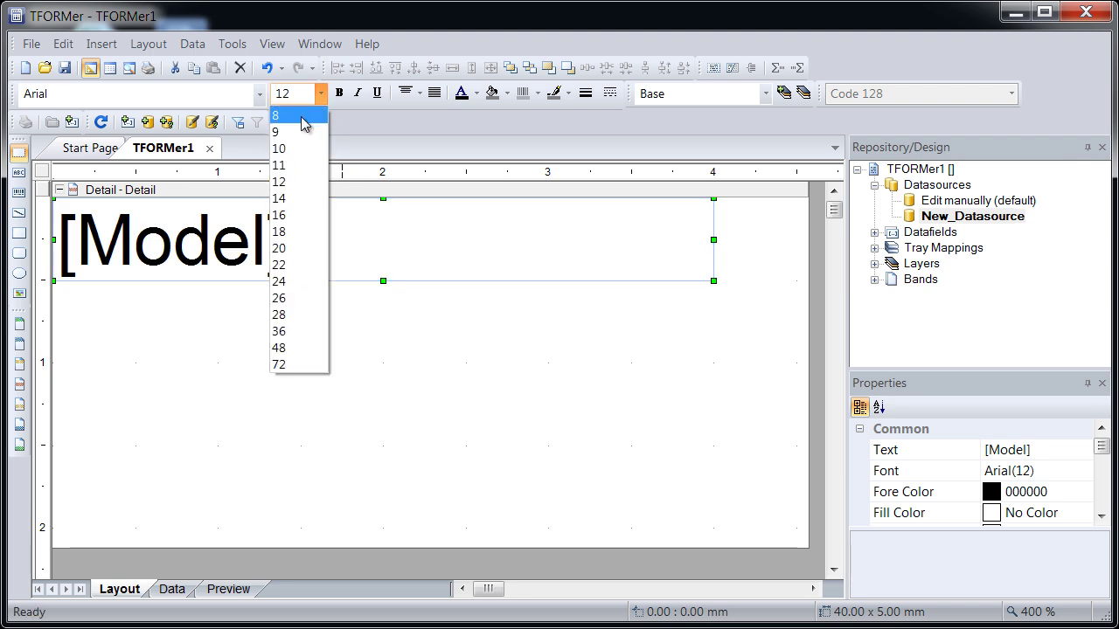
pyautogui.click(304, 116)
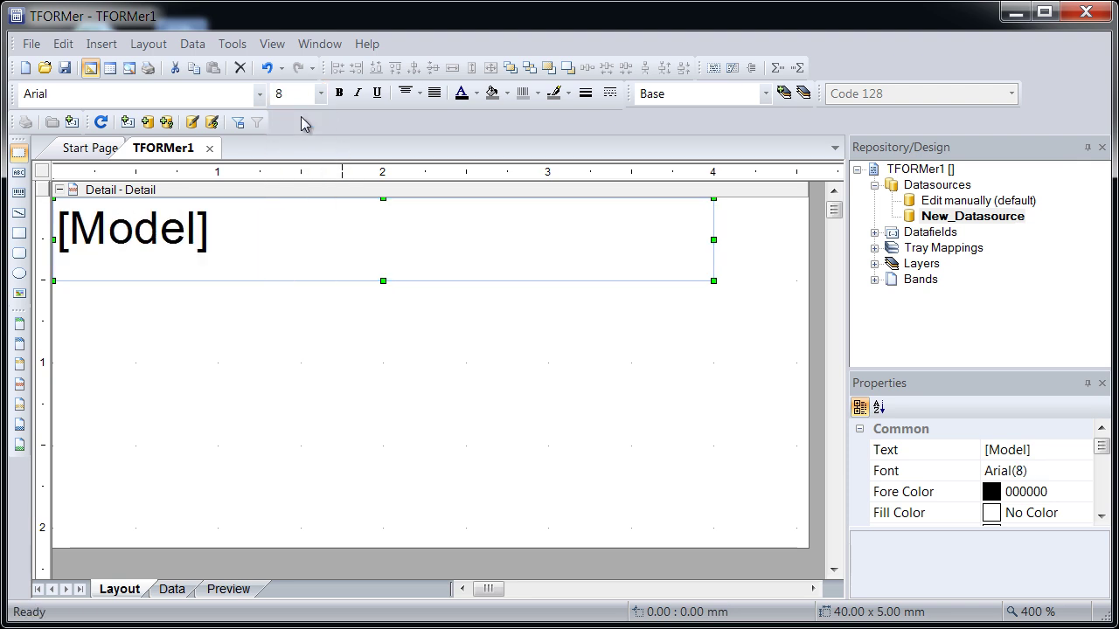
pyautogui.click(419, 93)
pyautogui.click(423, 113)
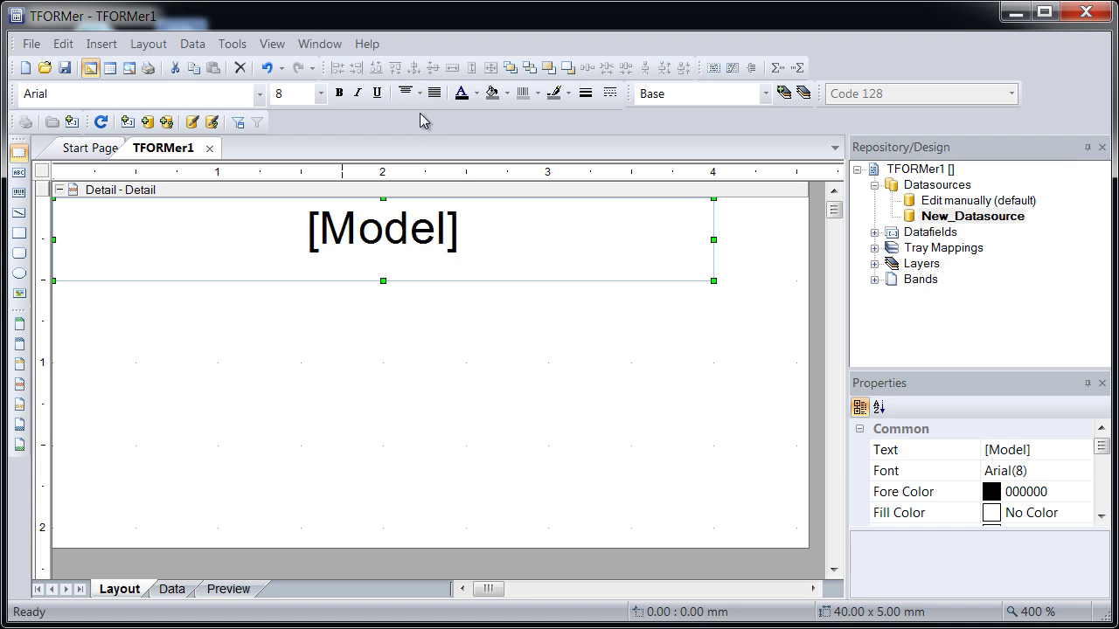
# Draw a Code 128 barcode below the Model text, bound to PartNo, with size 8 number text
pyautogui.click(18, 193)
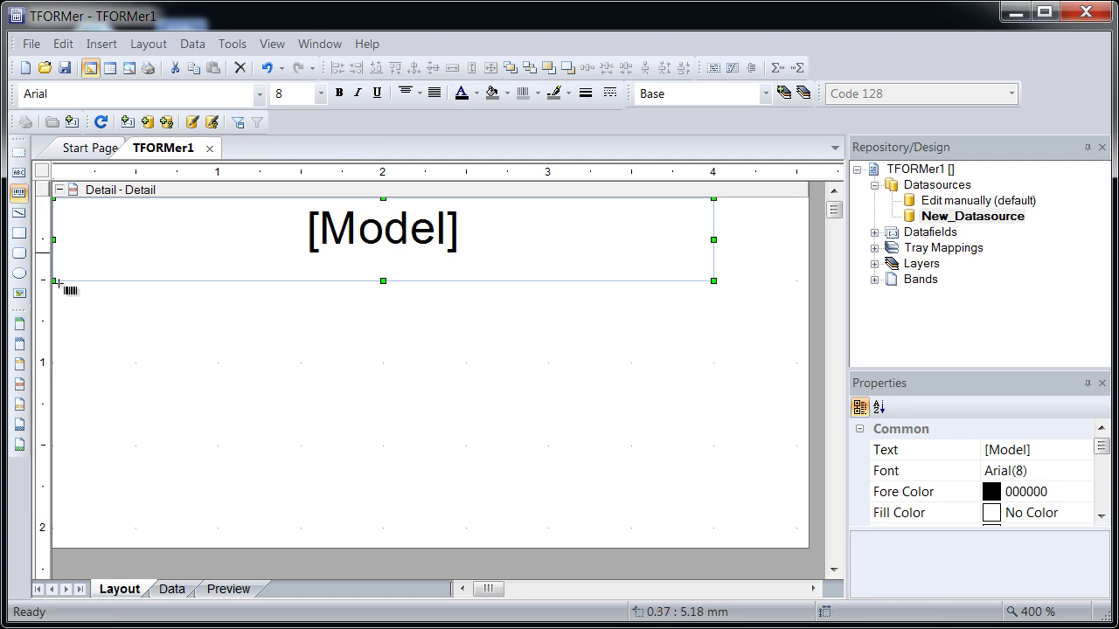
pyautogui.moveTo(61, 286); pyautogui.dragTo(713, 508)
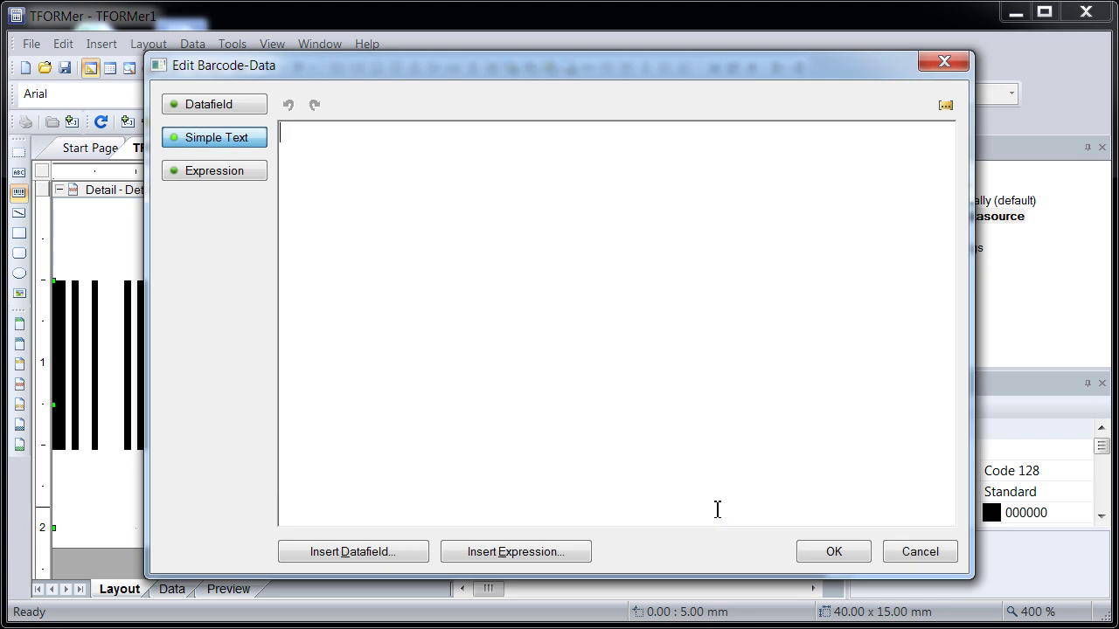
pyautogui.click(252, 110)
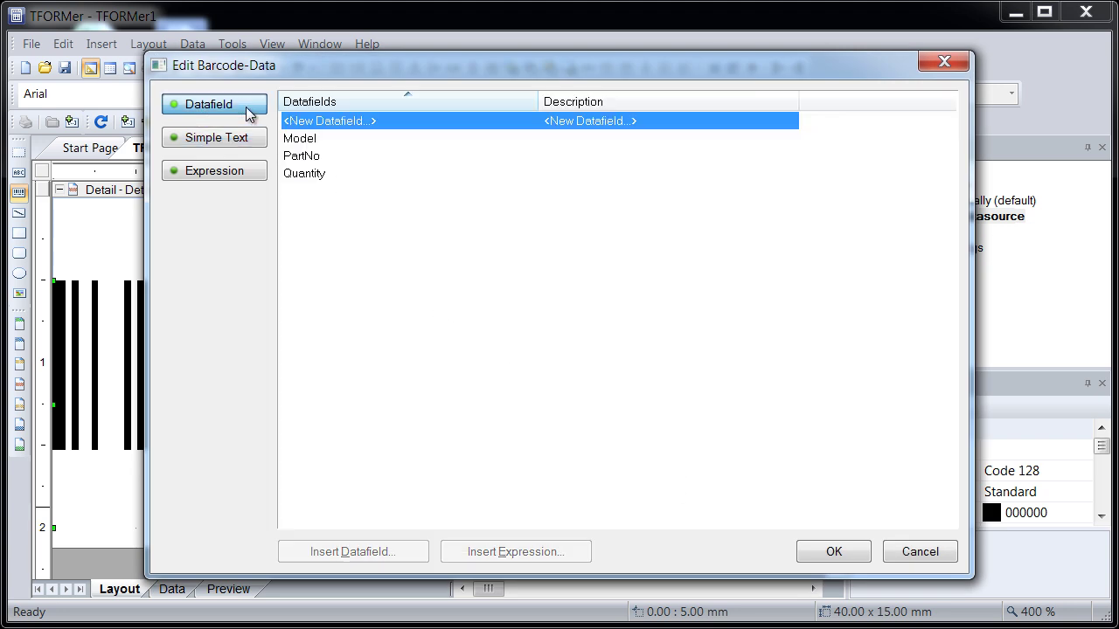
pyautogui.click(301, 157)
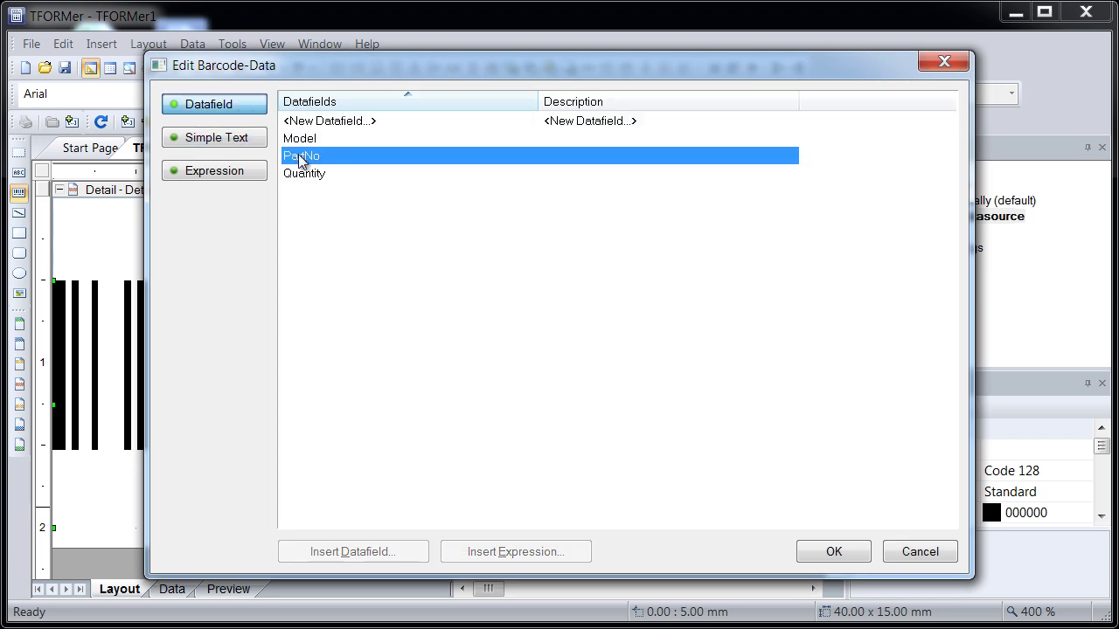
pyautogui.click(819, 557)
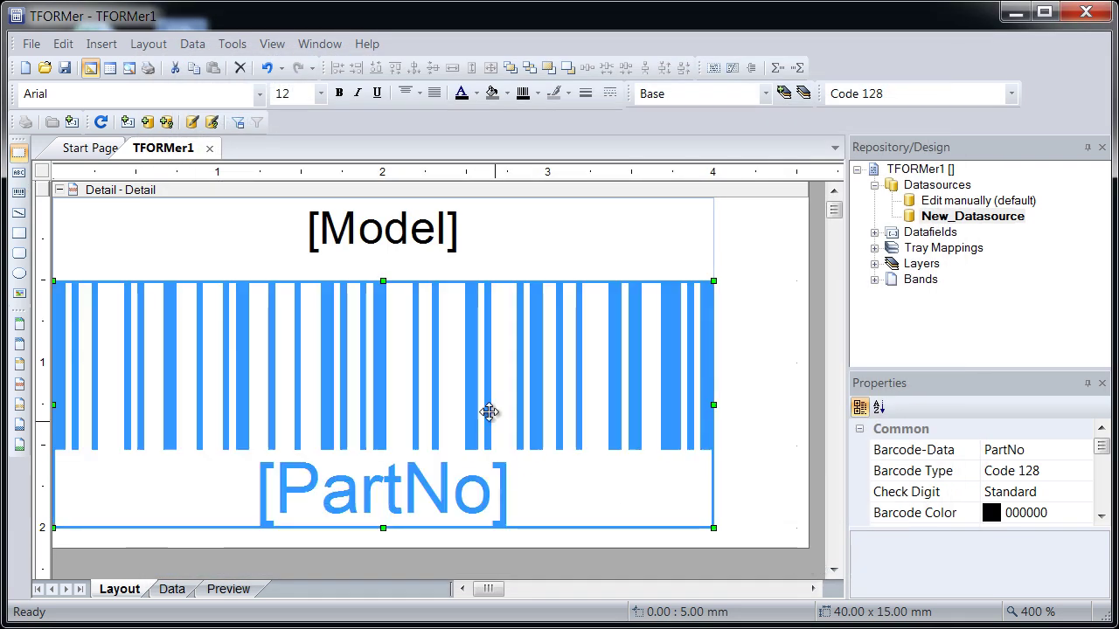
pyautogui.click(321, 94)
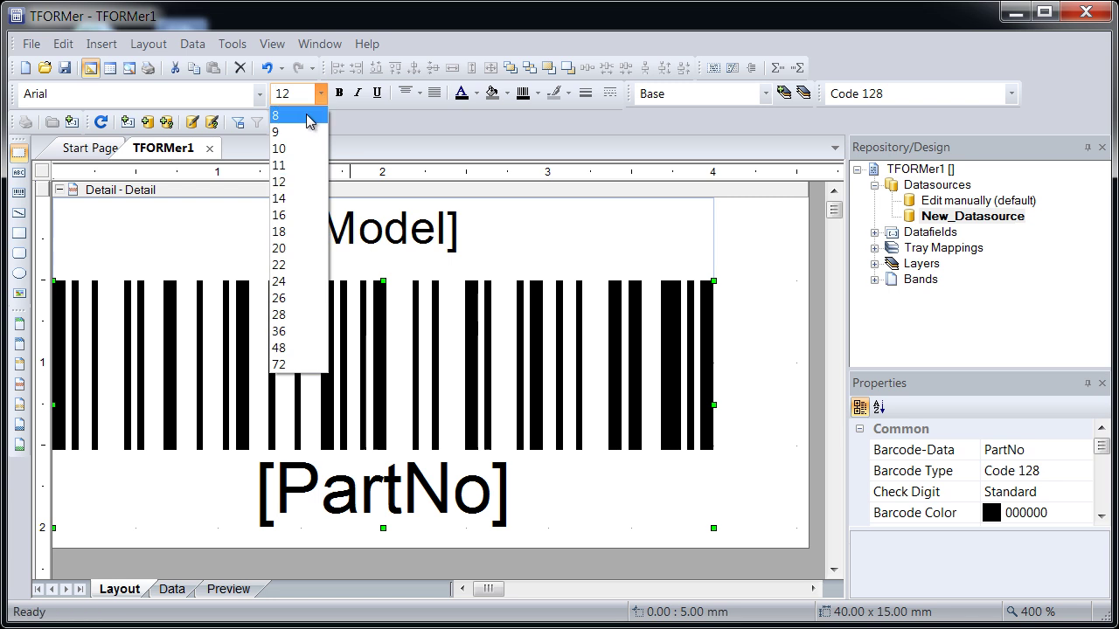
pyautogui.click(312, 113)
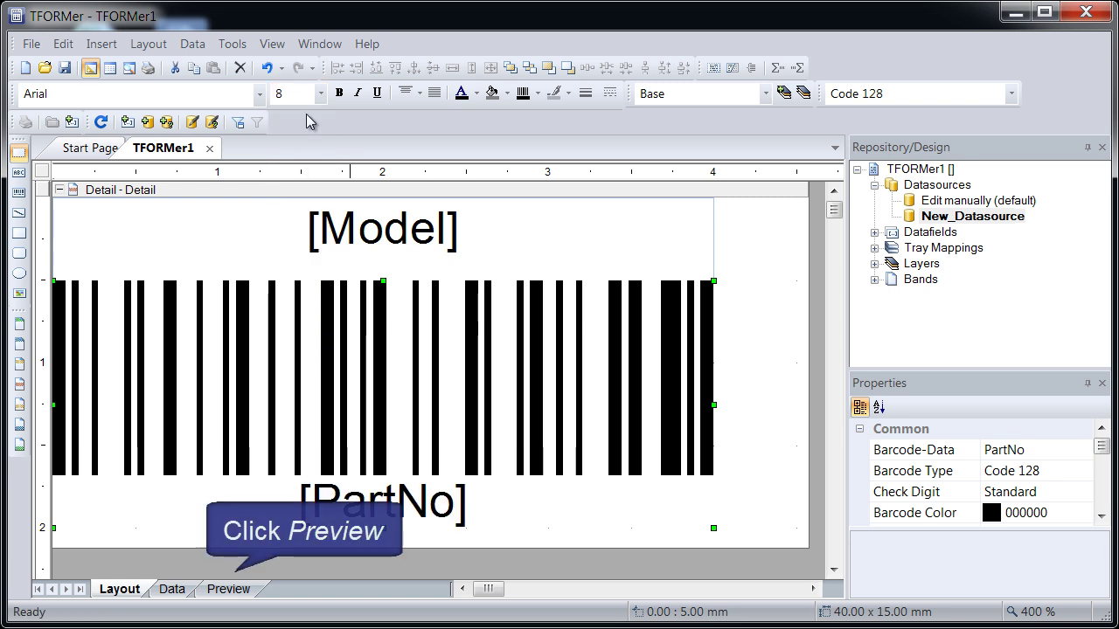
# Preview the labels zoomed in and page through to page 3 of 3
pyautogui.click(234, 591)
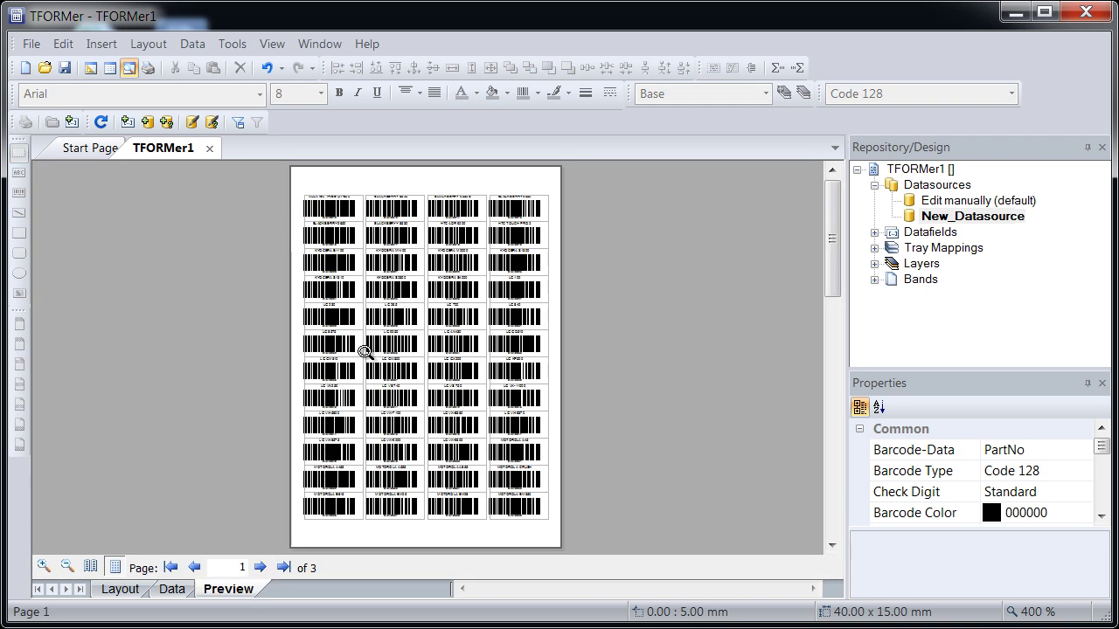
pyautogui.click(420, 272)
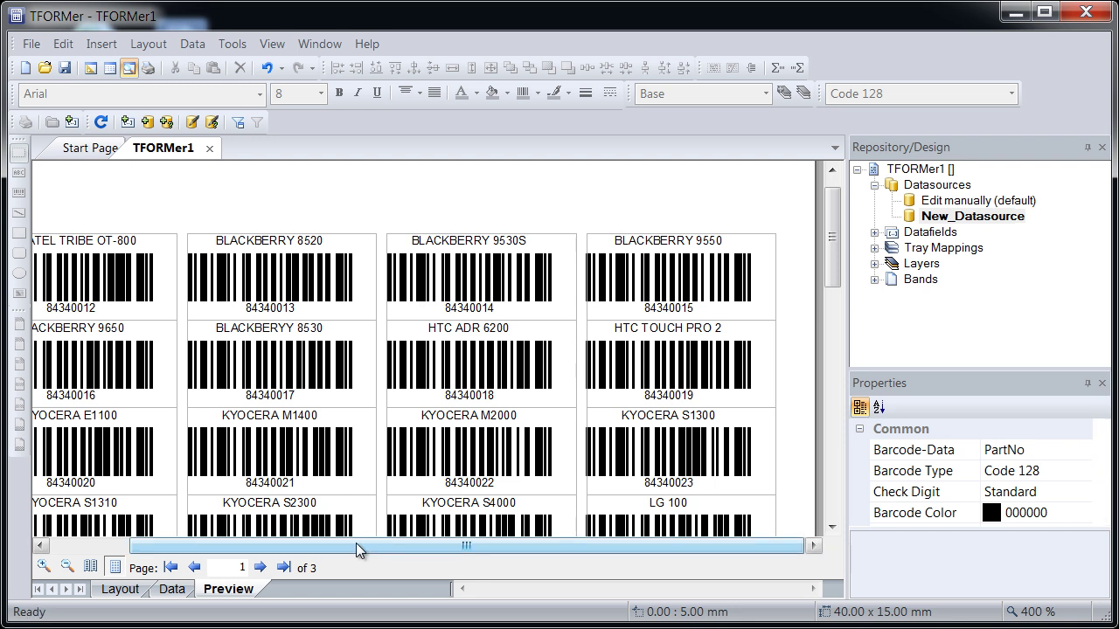
pyautogui.moveTo(356, 546); pyautogui.dragTo(220, 559)
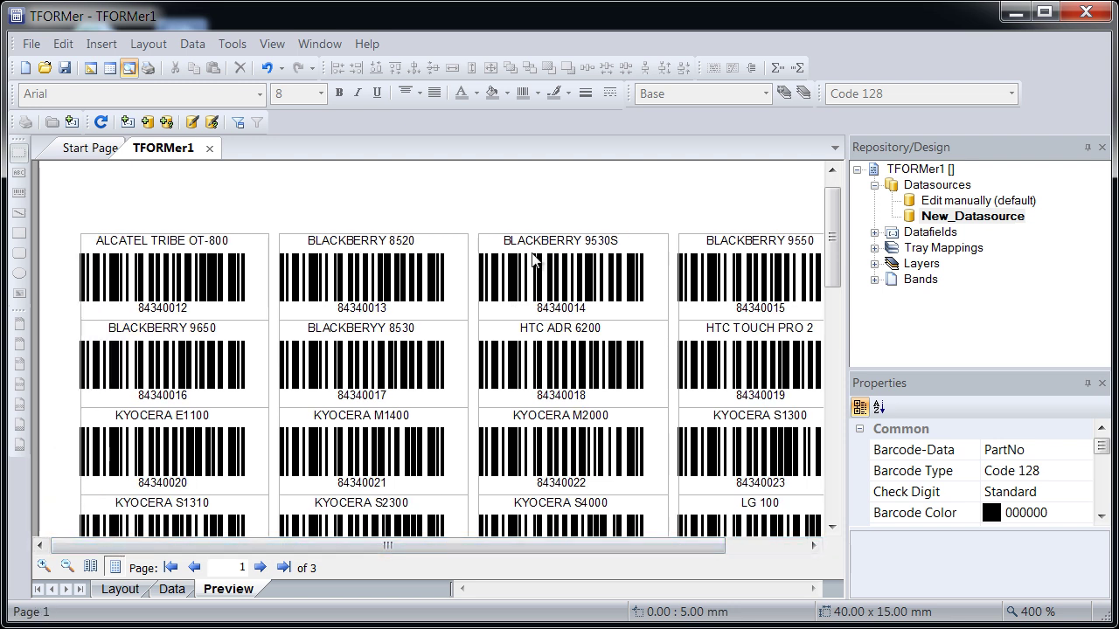
pyautogui.click(258, 568)
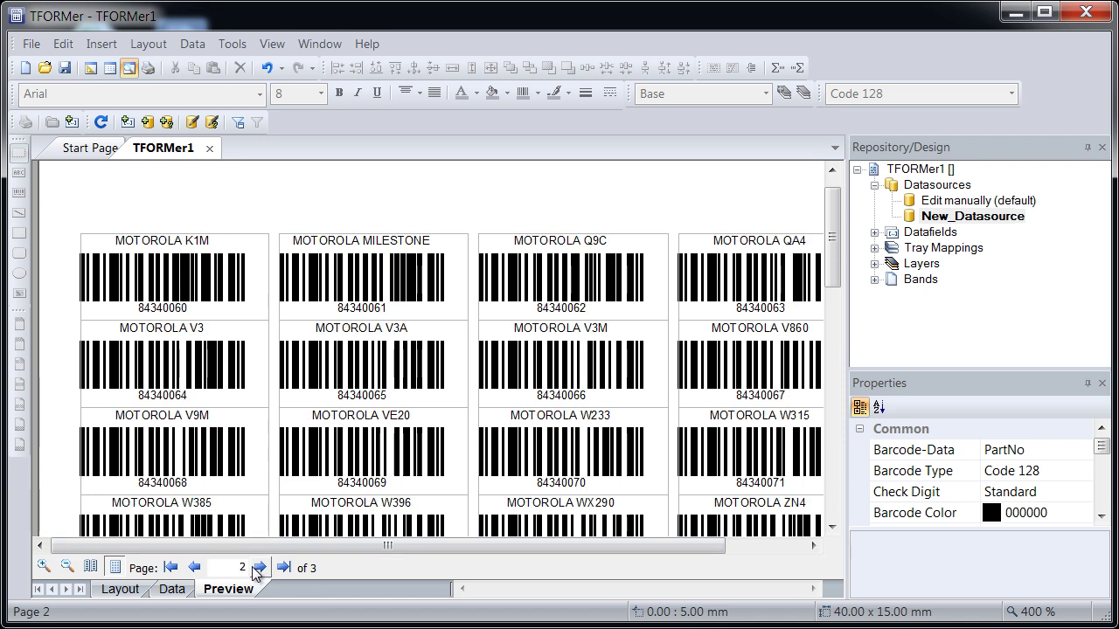
pyautogui.click(254, 566)
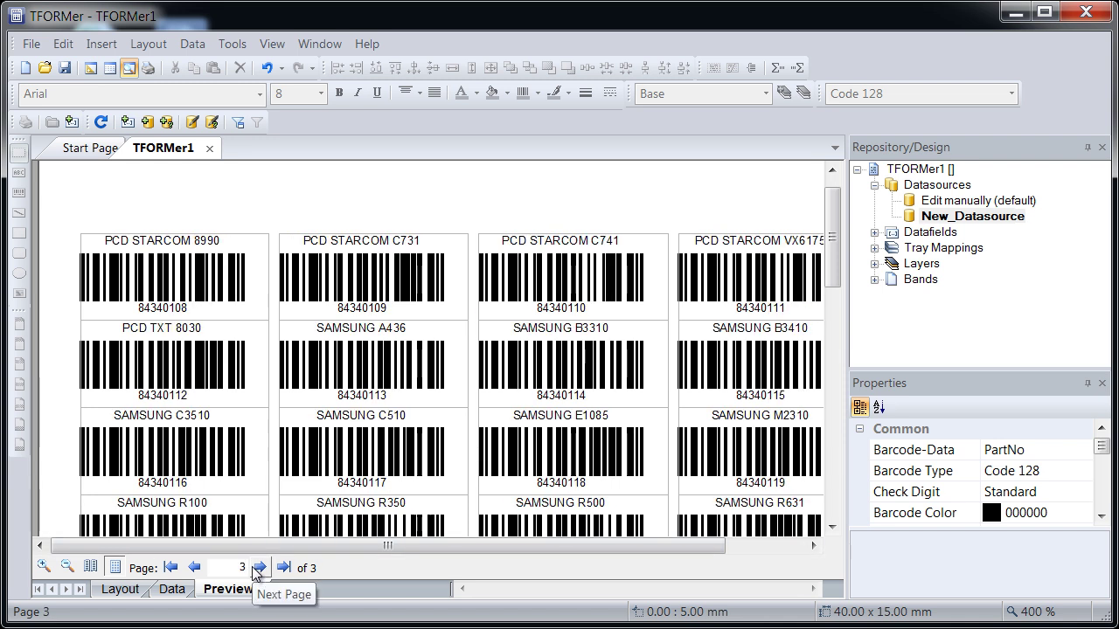